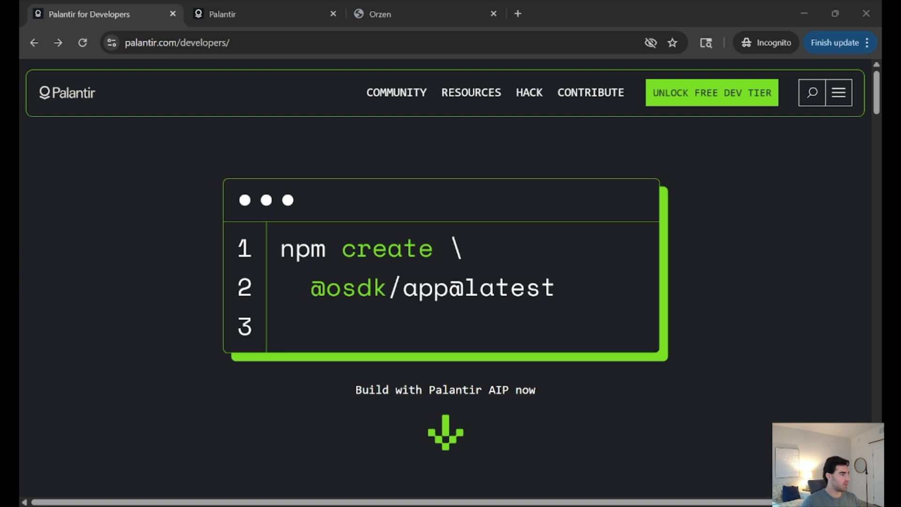
- Go from the Palantir for Developers site to the free AIP Developer Tier sign-up page via UNLOCK FREE DEV TIER
{"action": "left_click", "coordinate": [206, 48]}
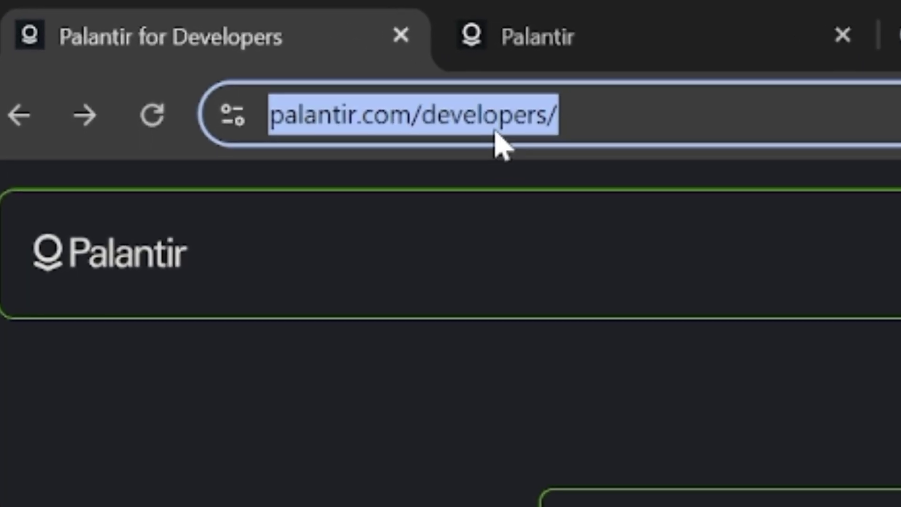
{"action": "left_click", "coordinate": [660, 98]}
{"action": "left_click", "coordinate": [465, 506]}
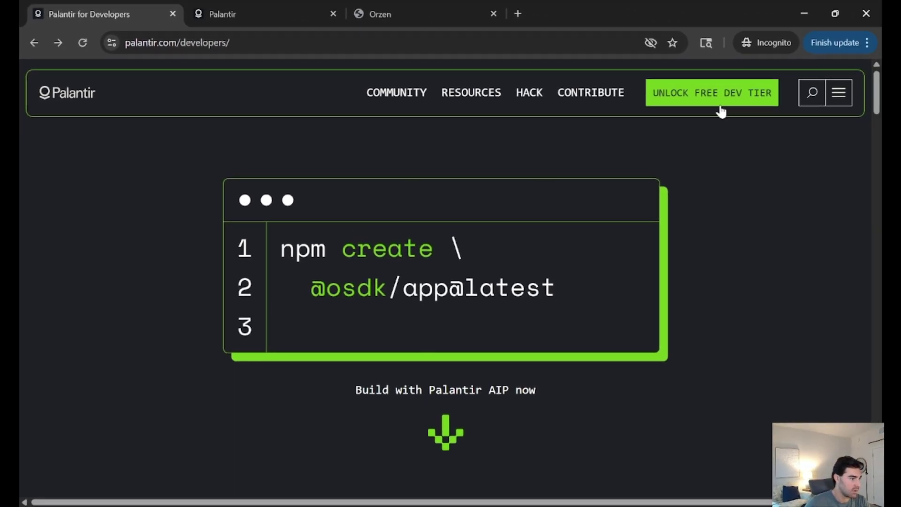
{"action": "left_click", "coordinate": [719, 107]}
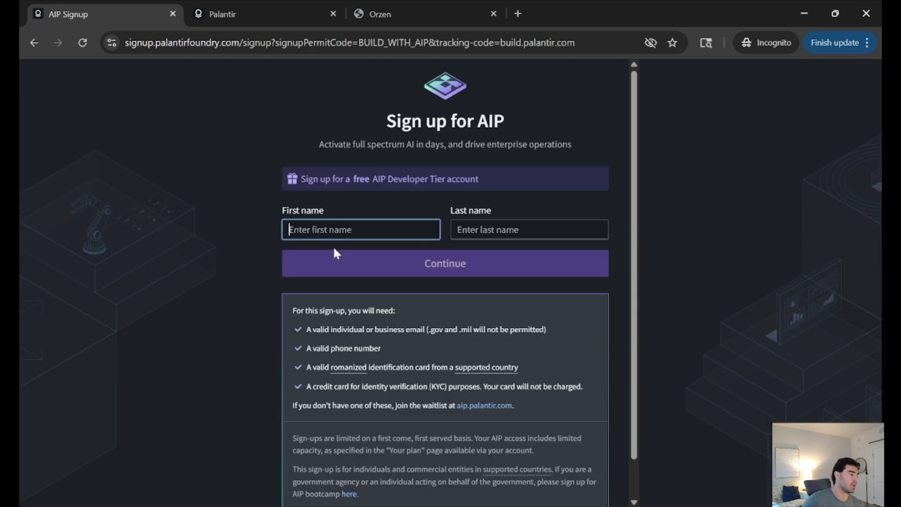
- Highlight the sign-up requirements heading and the email requirement line on the AIP Signup form
{"action": "scroll", "coordinate": [334, 249], "scroll_direction": "down", "scroll_amount": 1}
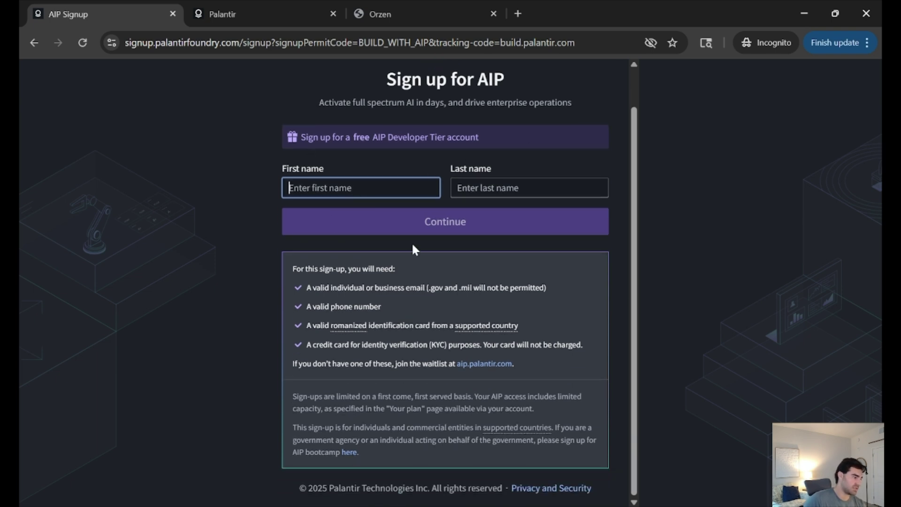
{"action": "left_click", "coordinate": [333, 284]}
{"action": "left_click_drag", "start_coordinate": [321, 286], "coordinate": [427, 278]}
{"action": "left_click", "coordinate": [427, 278]}
{"action": "left_click_drag", "start_coordinate": [362, 301], "coordinate": [439, 300]}
{"action": "left_click", "coordinate": [407, 320]}
- Scroll down and highlight the credit card identity verification requirement
{"action": "mouse_move", "coordinate": [345, 342]}
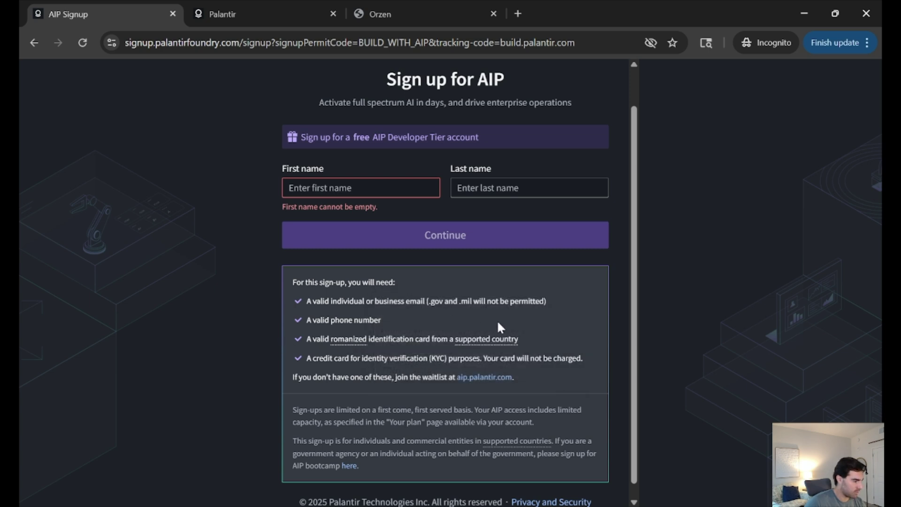
{"action": "mouse_move", "coordinate": [502, 342]}
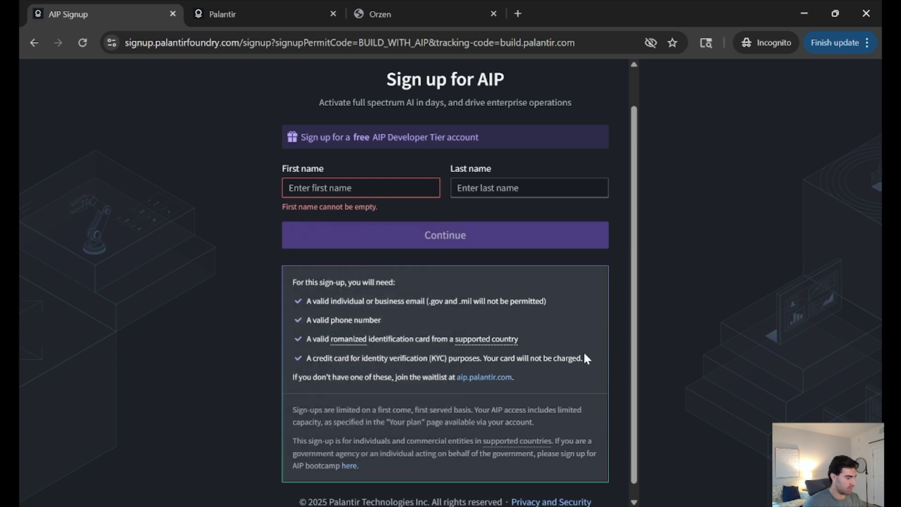
{"action": "scroll", "coordinate": [422, 317], "scroll_direction": "down", "scroll_amount": 1}
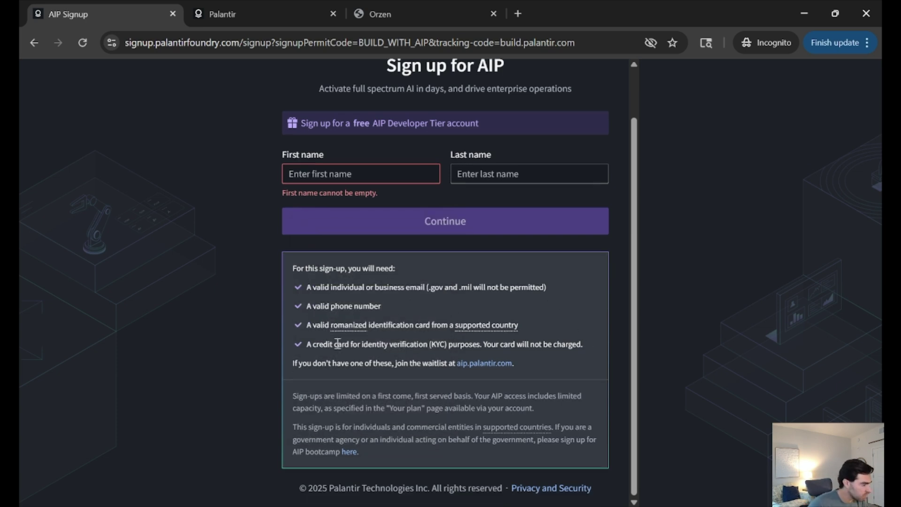
{"action": "left_click_drag", "start_coordinate": [316, 347], "coordinate": [501, 344]}
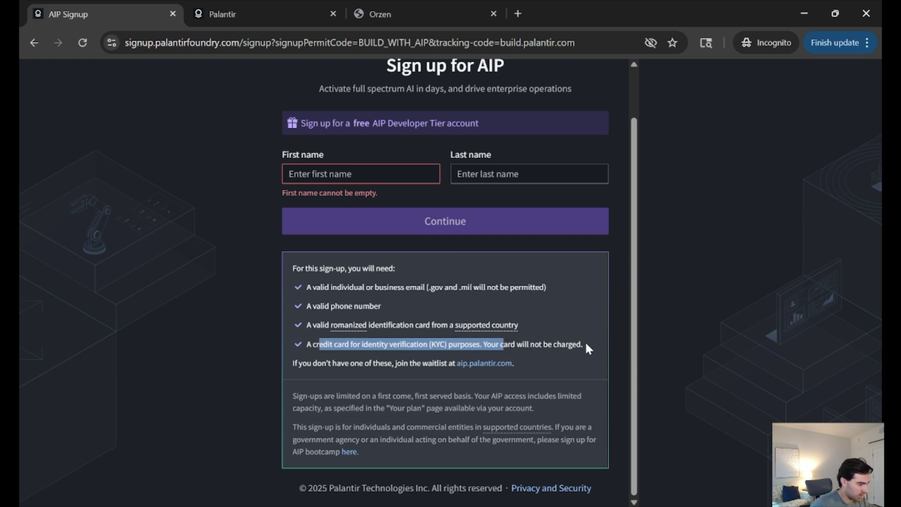
{"action": "left_click", "coordinate": [552, 267]}
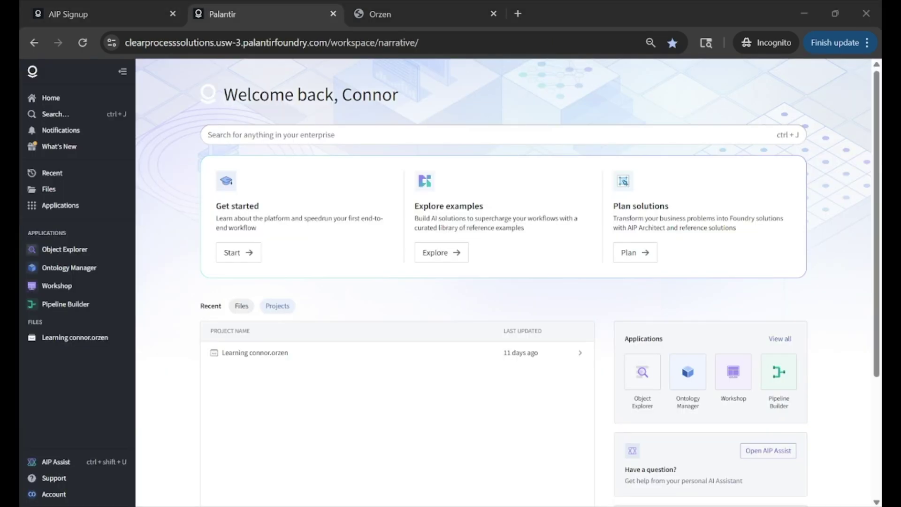
- Pick out the workspace name in the Foundry web address, then return to the home page
{"action": "left_click", "coordinate": [183, 45]}
{"action": "double_click", "coordinate": [183, 43]}
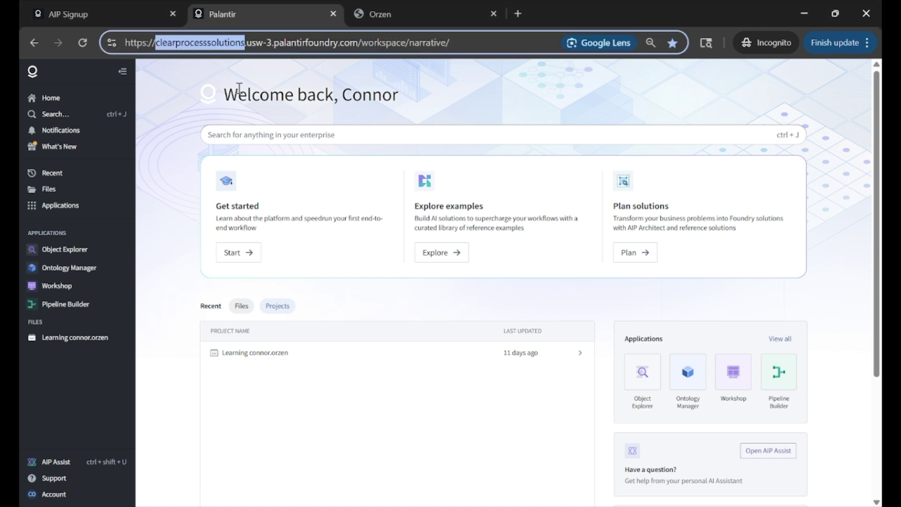
{"action": "left_click", "coordinate": [153, 94]}
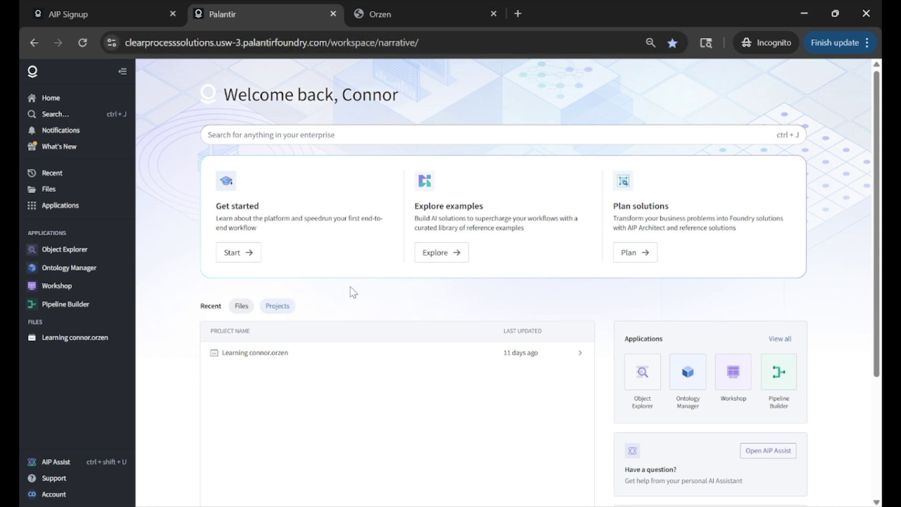
{"action": "scroll", "coordinate": [473, 346], "scroll_direction": "down", "scroll_amount": 2}
{"action": "scroll", "coordinate": [472, 346], "scroll_direction": "up", "scroll_amount": 2}
- Search Foundry Quicksearch (Ctrl+J) for 'training'
{"action": "key", "text": "ctrl+j"}
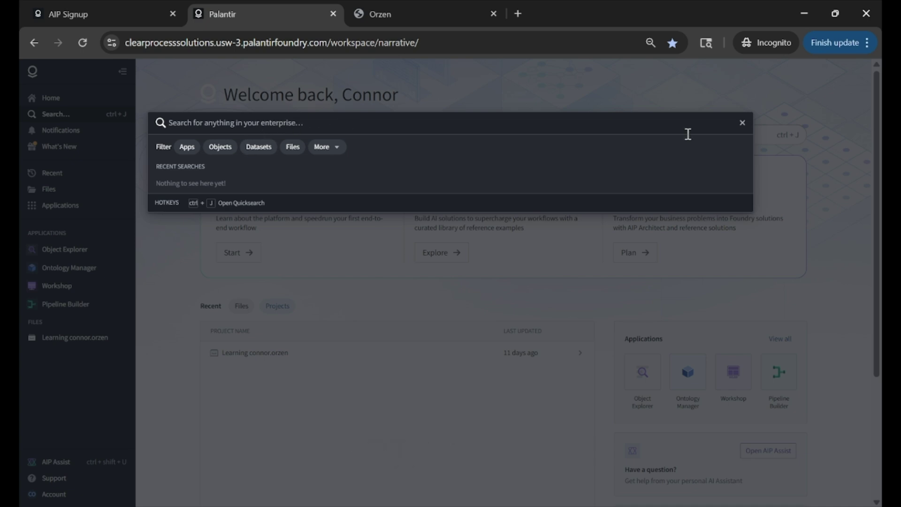
{"action": "left_click", "coordinate": [751, 125]}
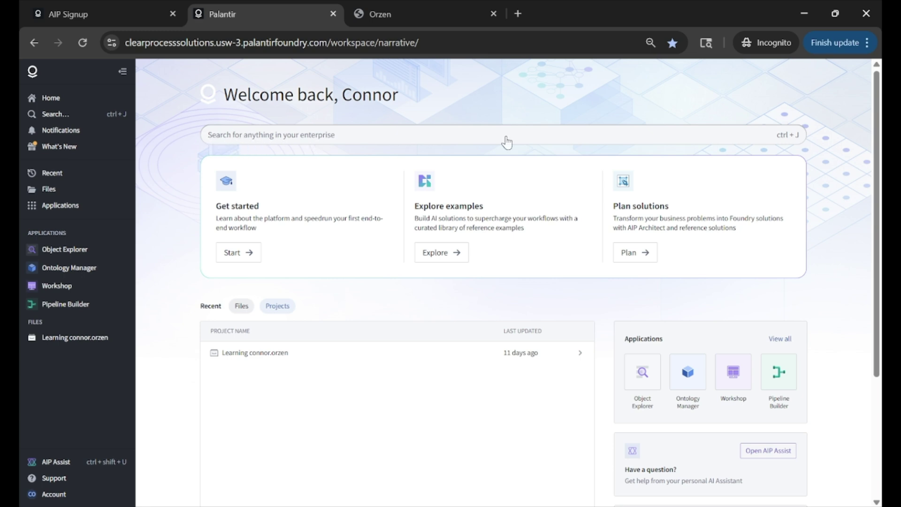
{"action": "left_click", "coordinate": [676, 141]}
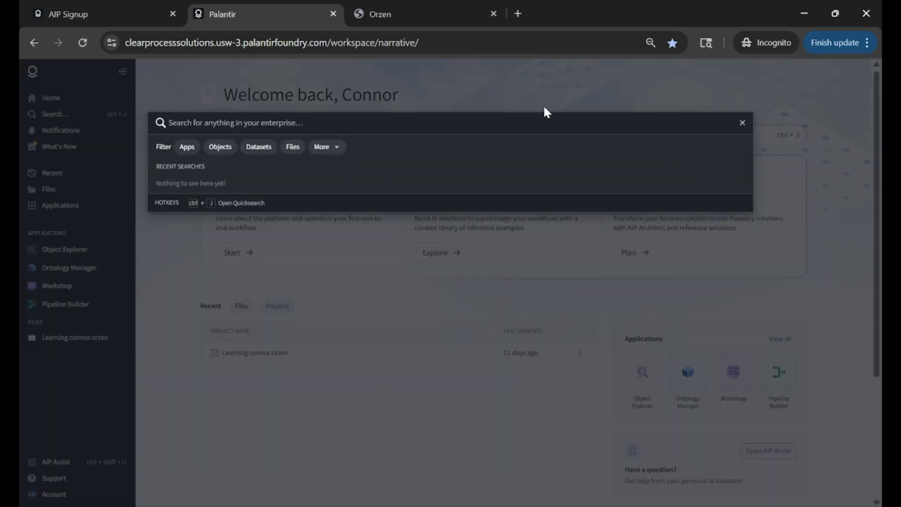
{"action": "type", "text": "training"}
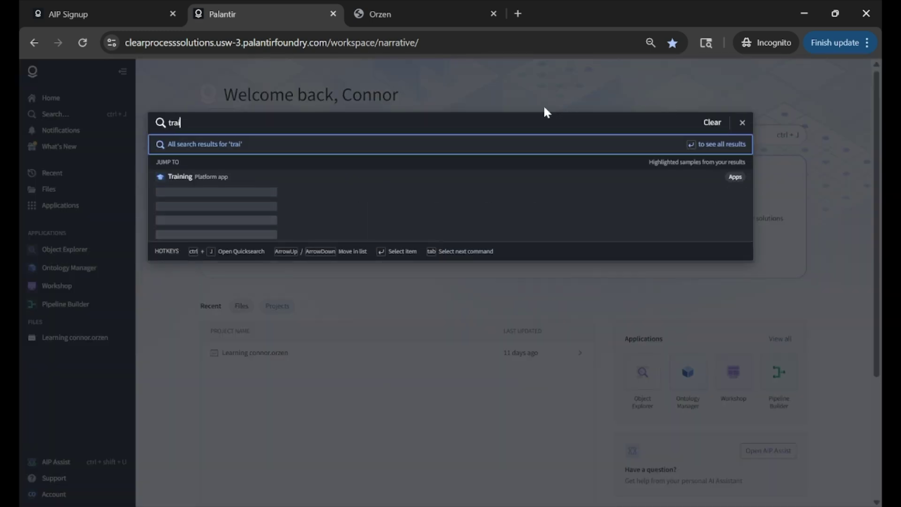
- Open the Training platform app and launch Palantir Learn in a new tab from its Additional resources
{"action": "left_click", "coordinate": [324, 180]}
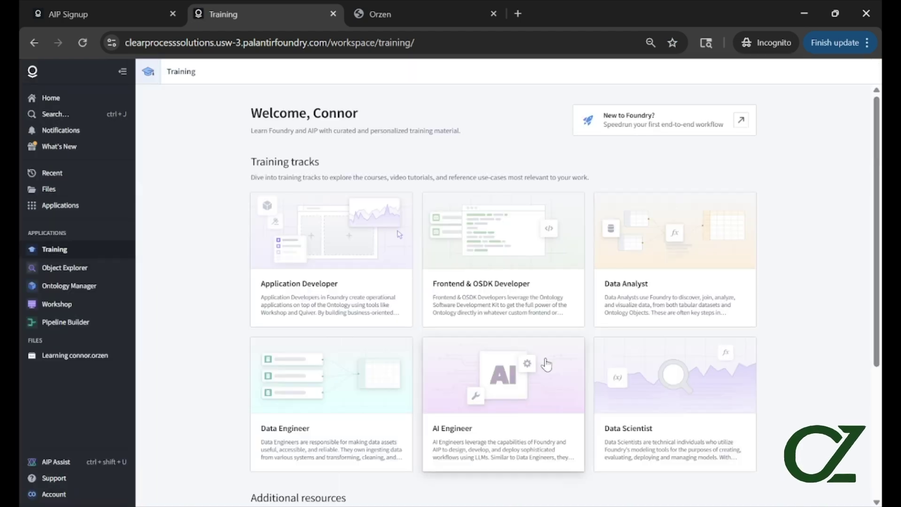
{"action": "scroll", "coordinate": [208, 207], "scroll_direction": "down", "scroll_amount": 1}
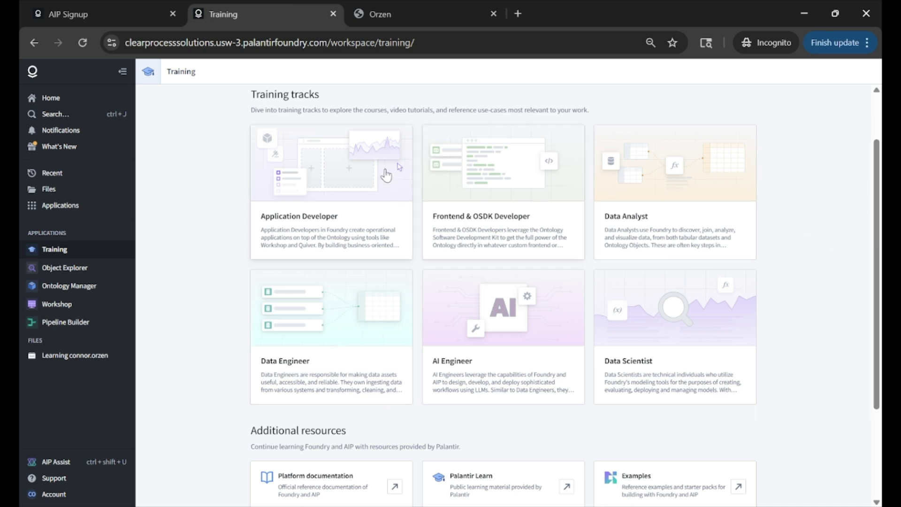
{"action": "scroll", "coordinate": [202, 257], "scroll_direction": "down", "scroll_amount": 3}
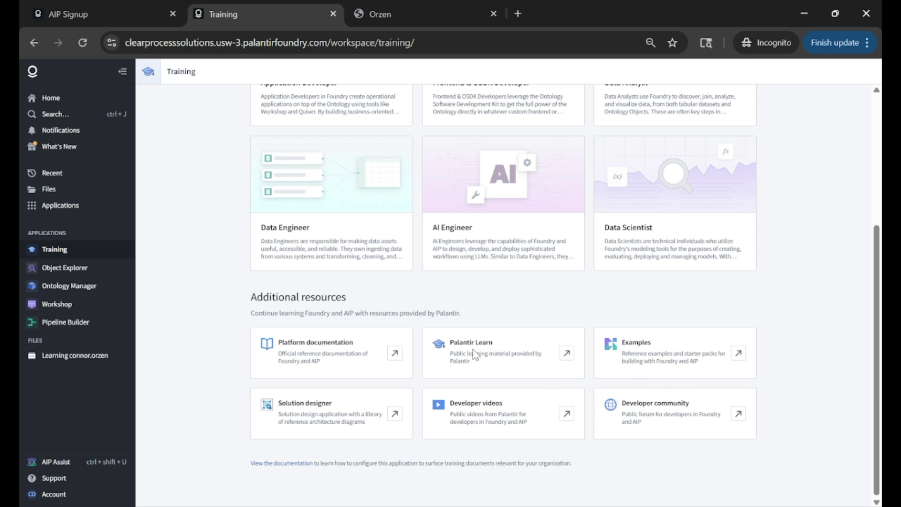
{"action": "left_click", "coordinate": [567, 354]}
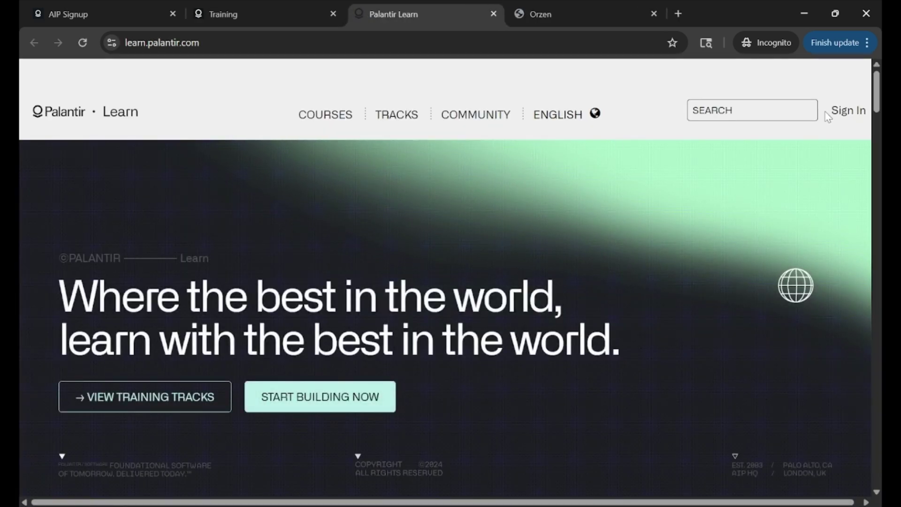
- Go to the TRACKS list of training tracks on Palantir Learn
{"action": "scroll", "coordinate": [607, 164], "scroll_direction": "down", "scroll_amount": 1}
{"action": "scroll", "coordinate": [665, 186], "scroll_direction": "up", "scroll_amount": 1}
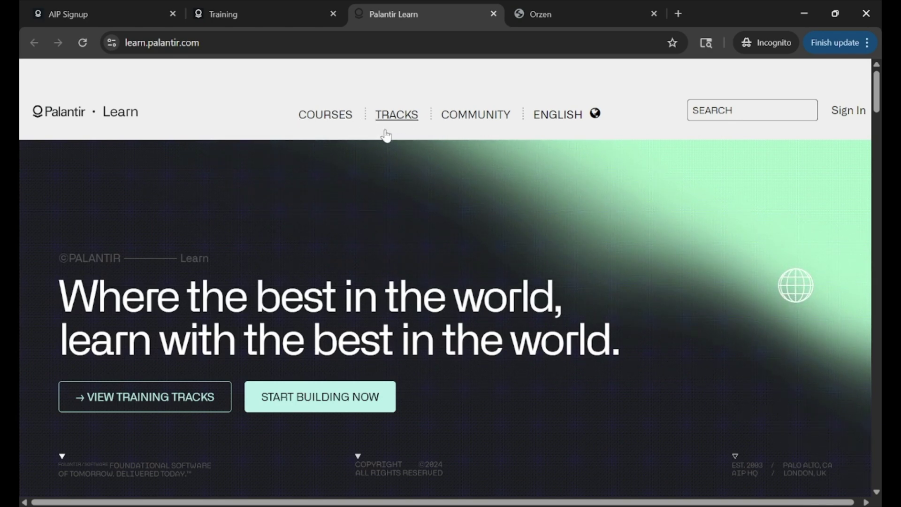
{"action": "left_click", "coordinate": [395, 126]}
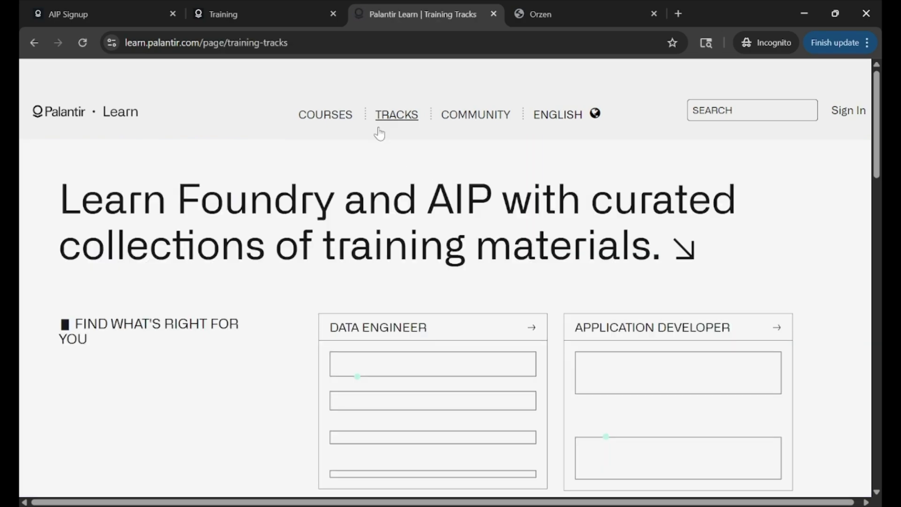
{"action": "scroll", "coordinate": [382, 140], "scroll_direction": "down", "scroll_amount": 4}
{"action": "scroll", "coordinate": [281, 124], "scroll_direction": "up", "scroll_amount": 5}
{"action": "scroll", "coordinate": [510, 213], "scroll_direction": "down", "scroll_amount": 4}
- Open the Application Developer track and scroll through its overview, starter courses and resources
{"action": "left_click", "coordinate": [704, 215]}
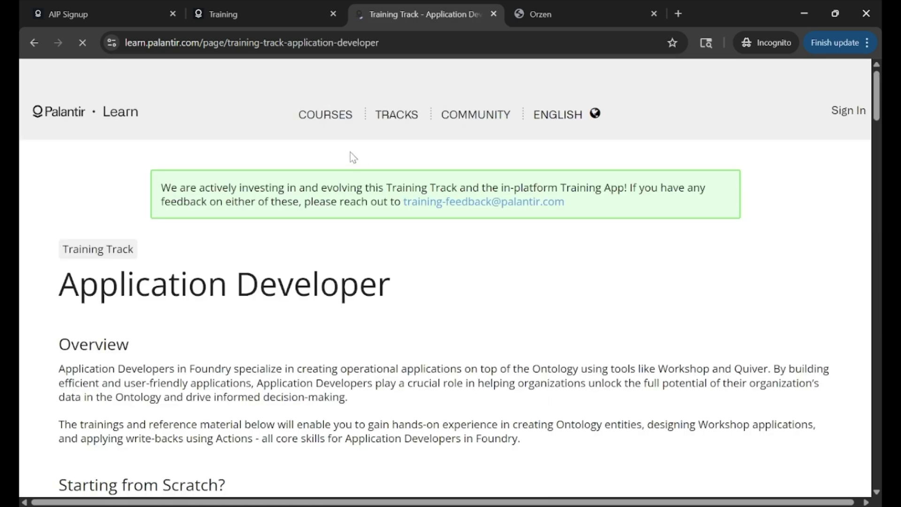
{"action": "scroll", "coordinate": [352, 158], "scroll_direction": "down", "scroll_amount": 8}
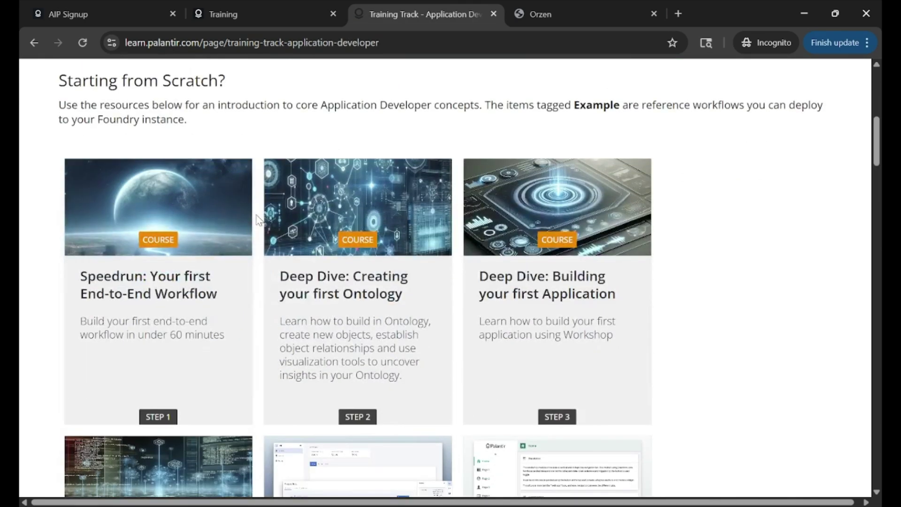
{"action": "scroll", "coordinate": [259, 223], "scroll_direction": "down", "scroll_amount": 3}
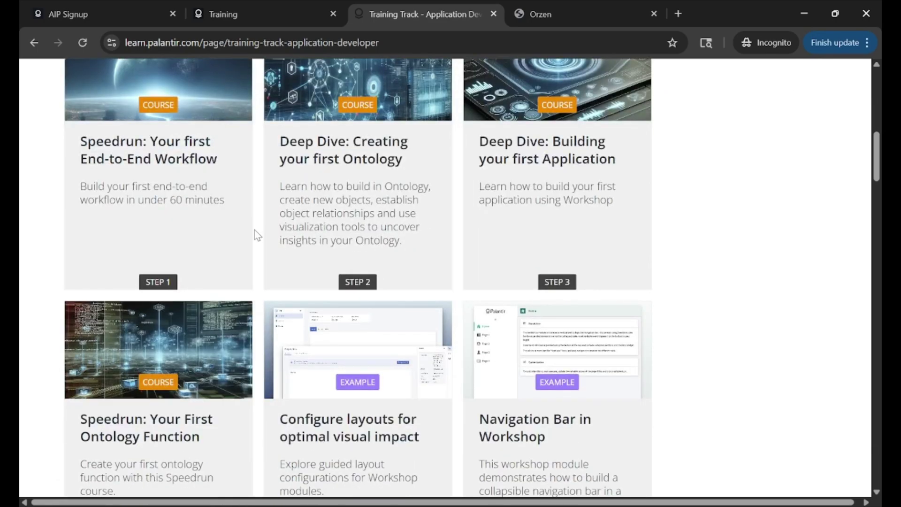
{"action": "scroll", "coordinate": [255, 226], "scroll_direction": "down", "scroll_amount": 9}
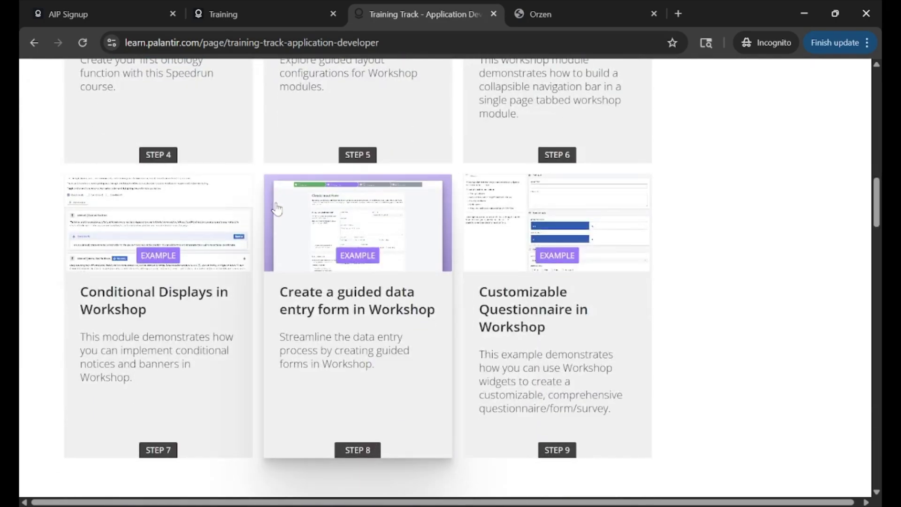
{"action": "scroll", "coordinate": [275, 210], "scroll_direction": "down", "scroll_amount": 8}
{"action": "scroll", "coordinate": [272, 215], "scroll_direction": "down", "scroll_amount": 2}
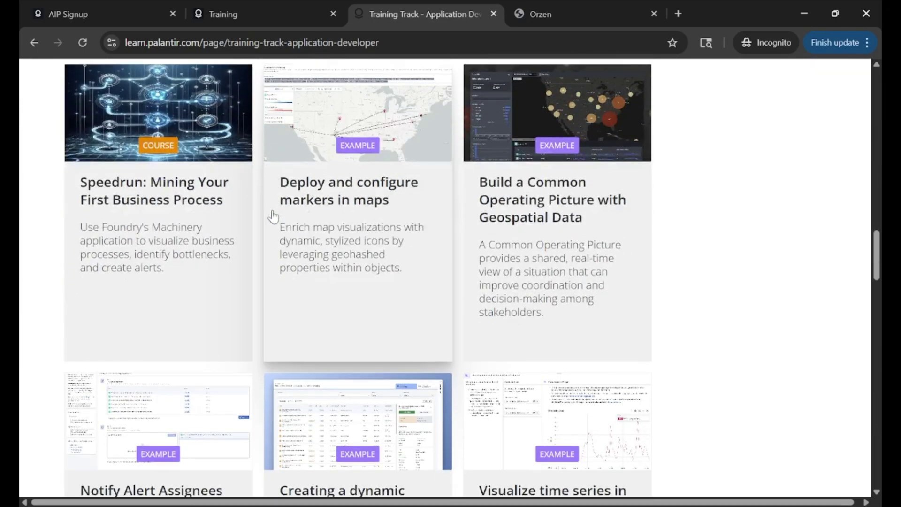
{"action": "scroll", "coordinate": [263, 221], "scroll_direction": "down", "scroll_amount": 17}
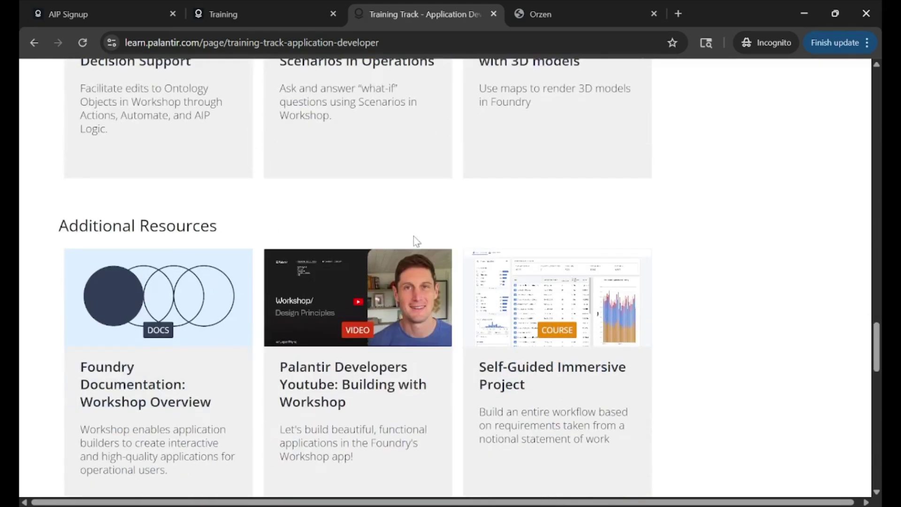
{"action": "scroll", "coordinate": [488, 241], "scroll_direction": "down", "scroll_amount": 1}
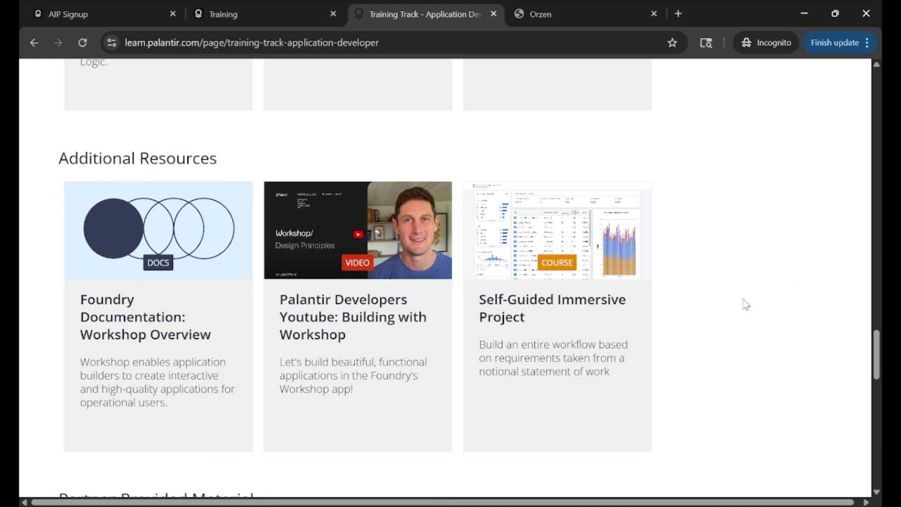
{"action": "scroll", "coordinate": [745, 305], "scroll_direction": "up", "scroll_amount": 12}
{"action": "scroll", "coordinate": [749, 311], "scroll_direction": "up", "scroll_amount": 15}
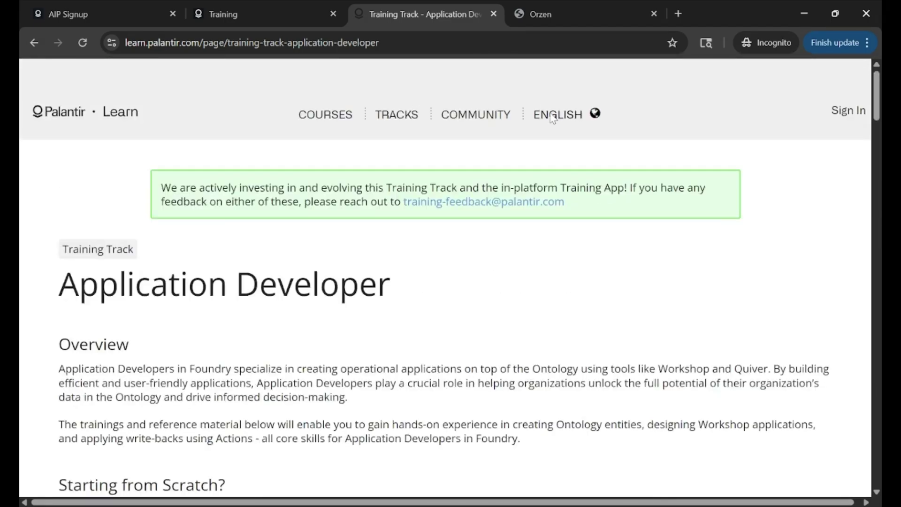
- Open COMMUNITY in a background tab and scroll its latest topics list
{"action": "middle_click", "coordinate": [502, 135]}
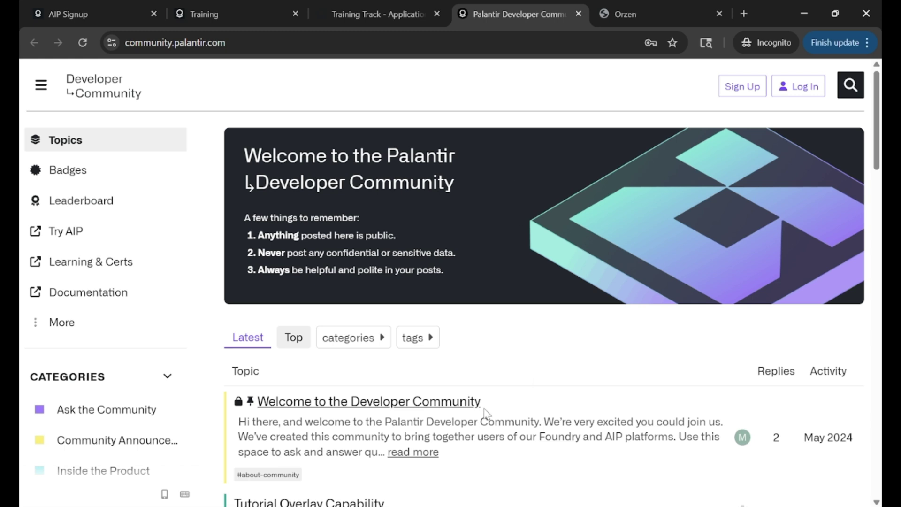
{"action": "scroll", "coordinate": [486, 413], "scroll_direction": "down", "scroll_amount": 4}
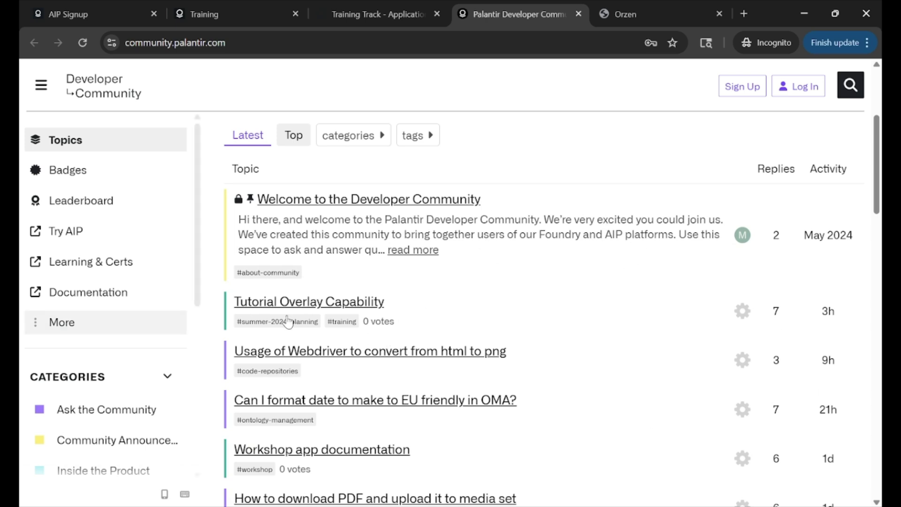
{"action": "scroll", "coordinate": [327, 321], "scroll_direction": "up", "scroll_amount": 3}
{"action": "scroll", "coordinate": [490, 317], "scroll_direction": "up", "scroll_amount": 2}
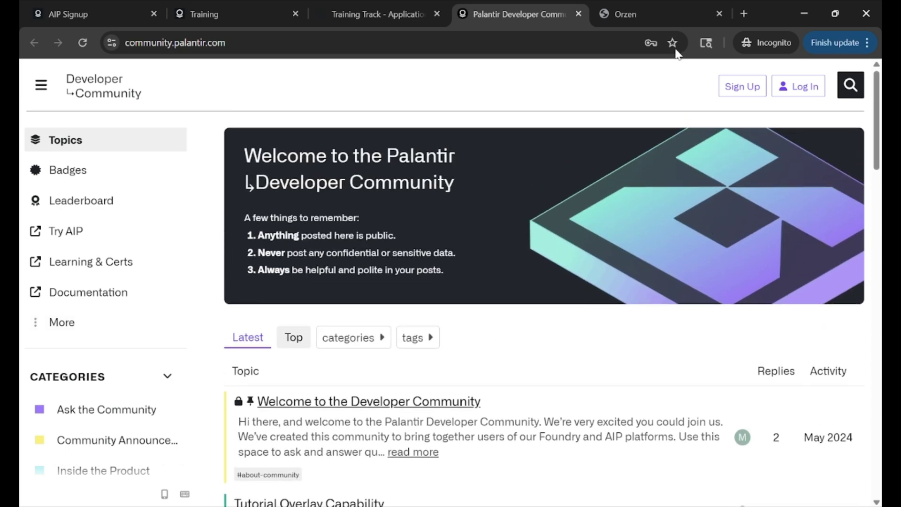